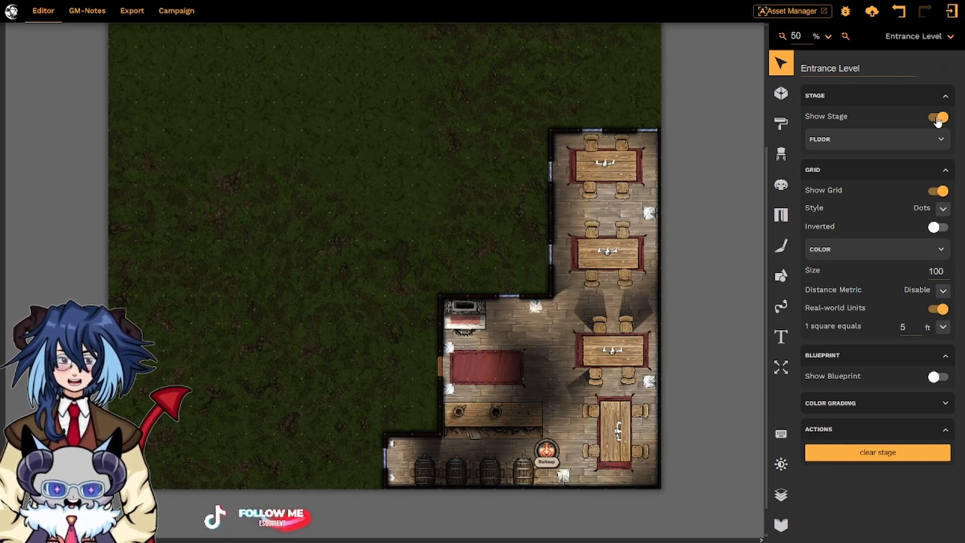
Hide and reshow the Entrance Level stage, and view the color options of its Grass Plain floor
click(938, 119)
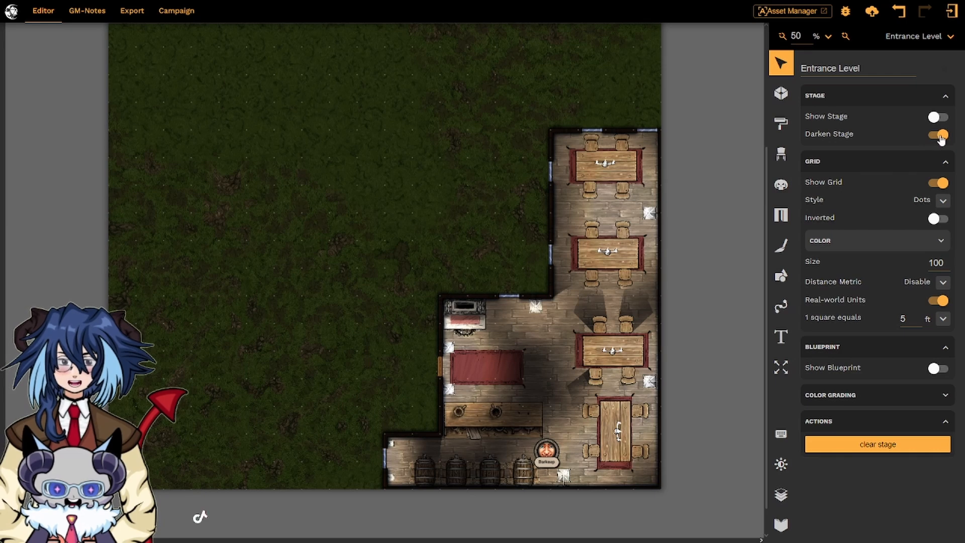
click(937, 117)
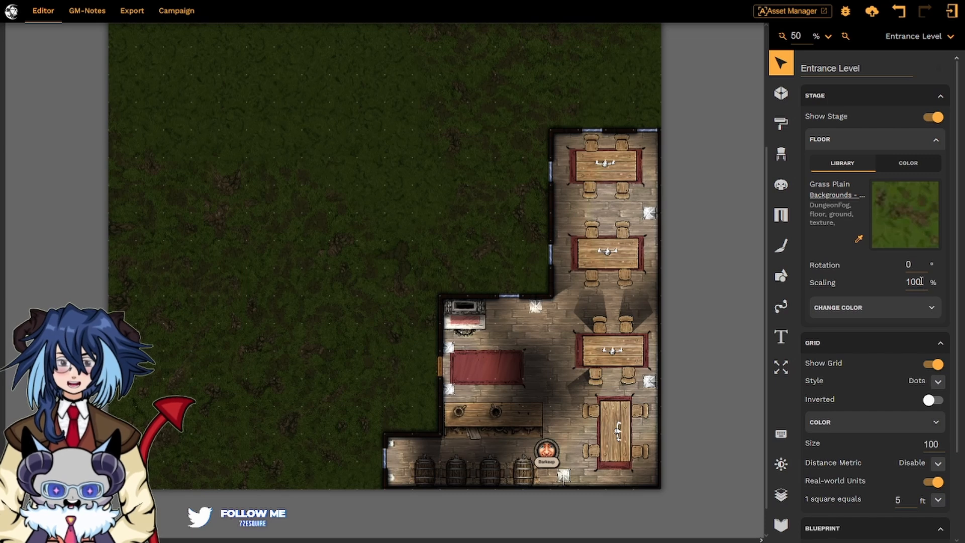
click(931, 309)
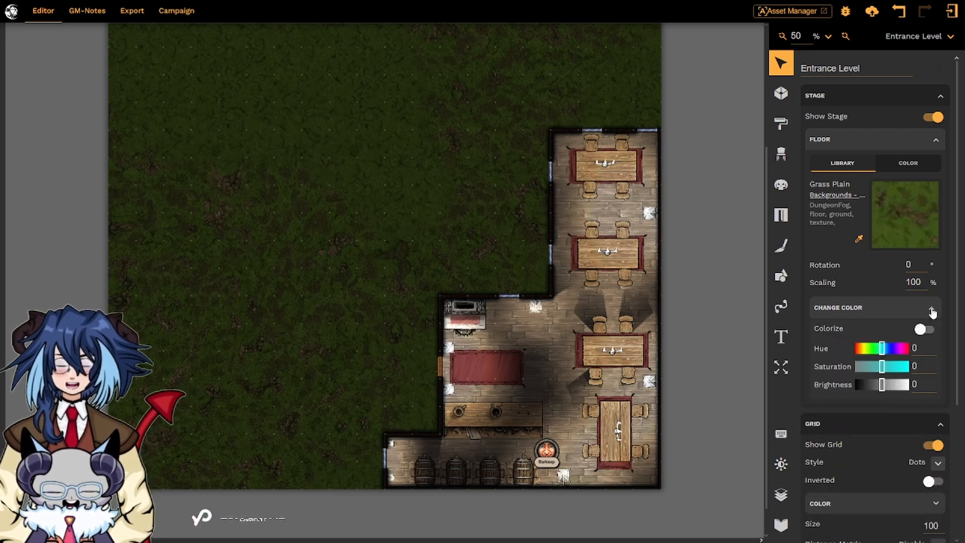
click(936, 142)
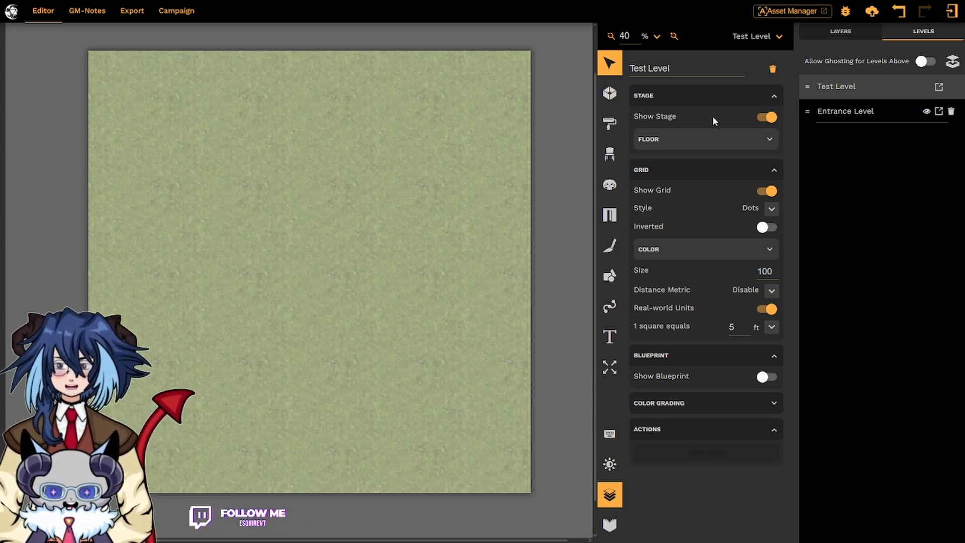
Preview the Test Level with its stage hidden, with and without darkening, and show the stage again
click(767, 118)
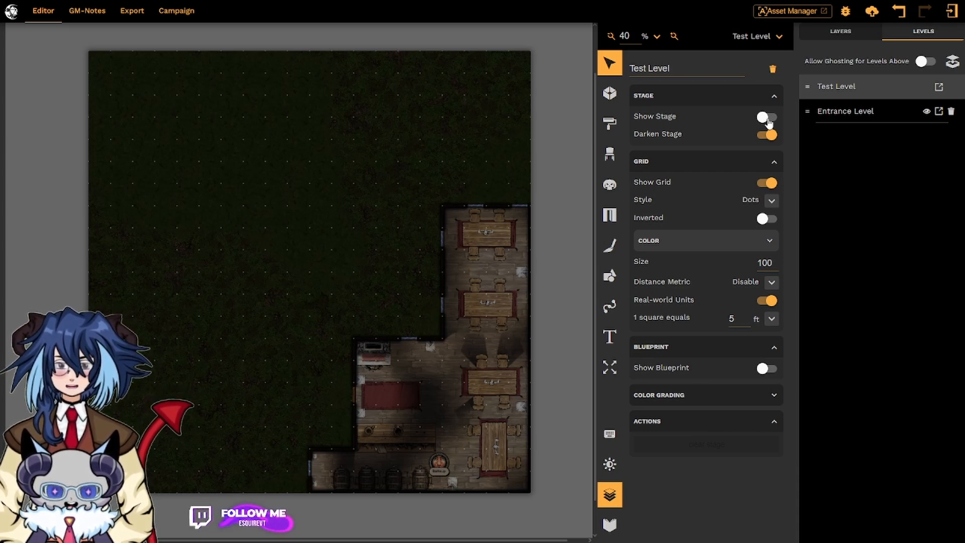
click(767, 135)
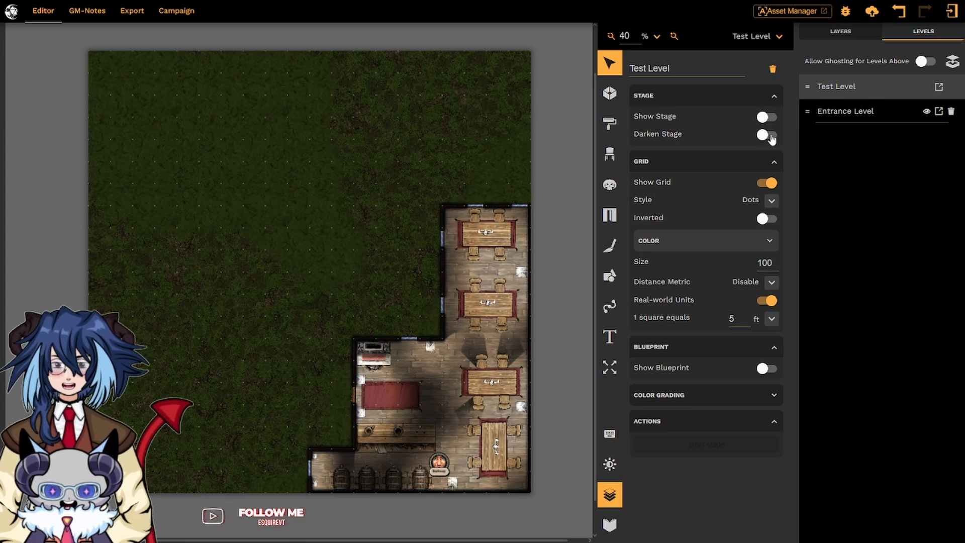
click(768, 135)
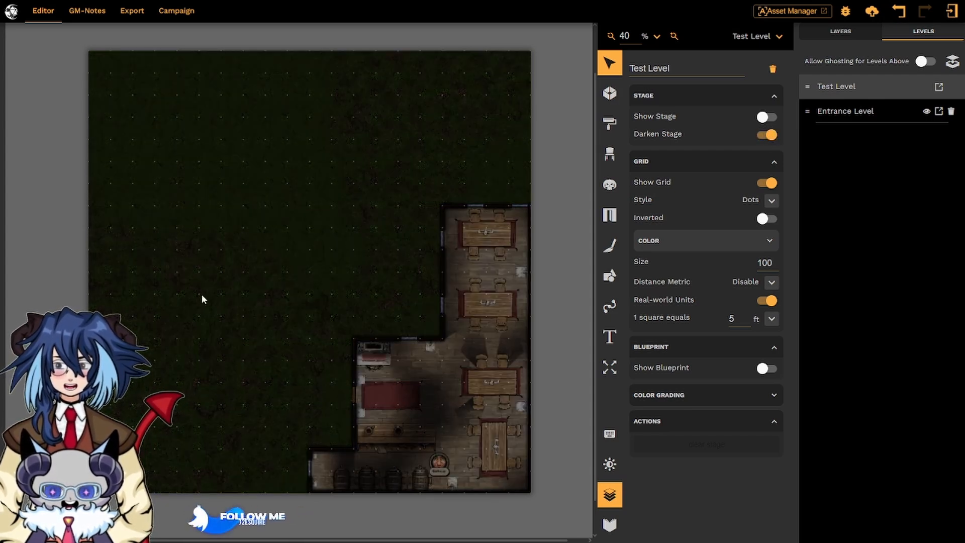
click(768, 135)
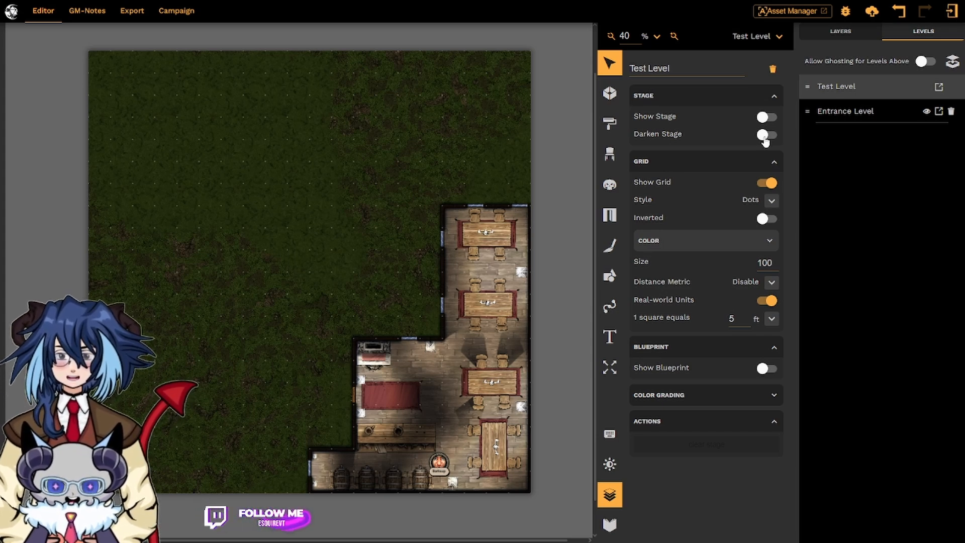
click(766, 117)
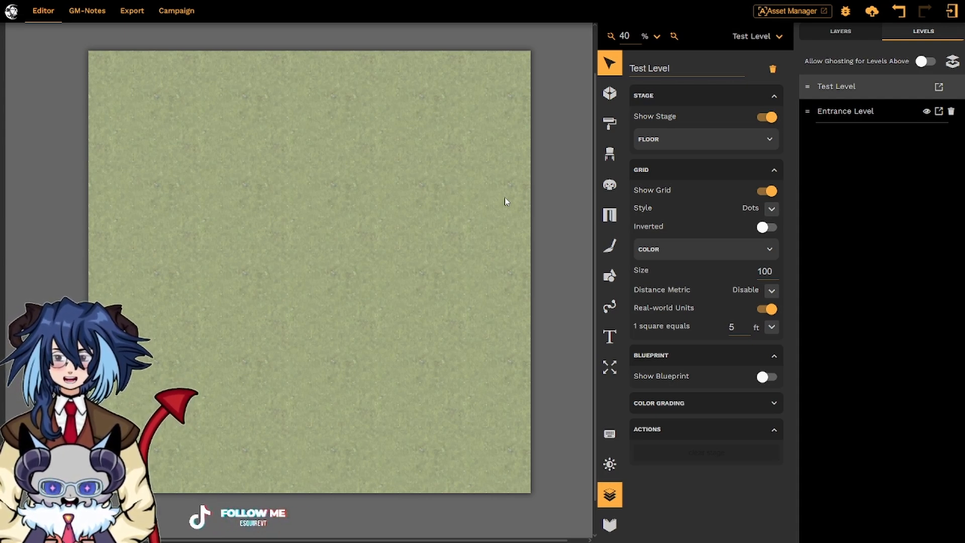
Set the Test Level grid to the Long Dashed Rectangle style, inverted, with an opacity of 91
scroll(505, 201, up, 3)
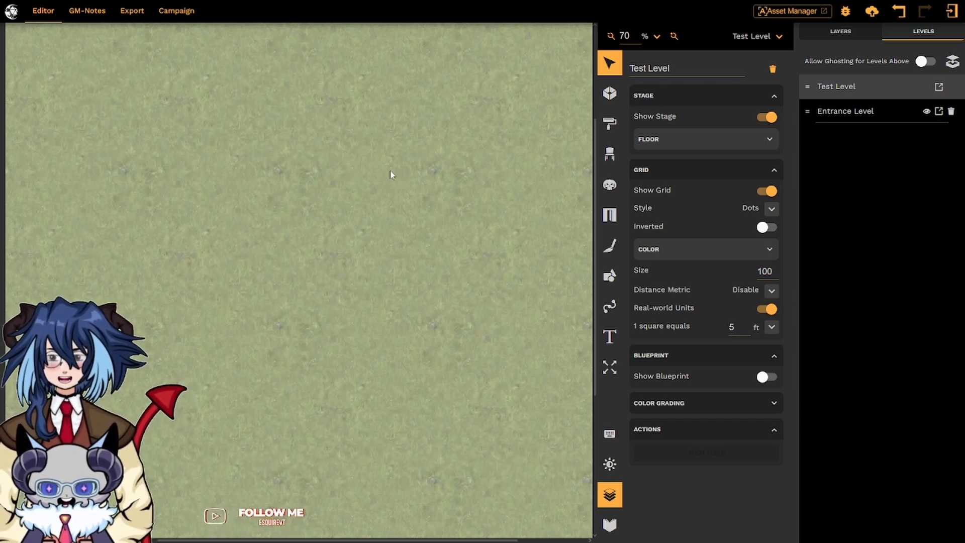
click(770, 193)
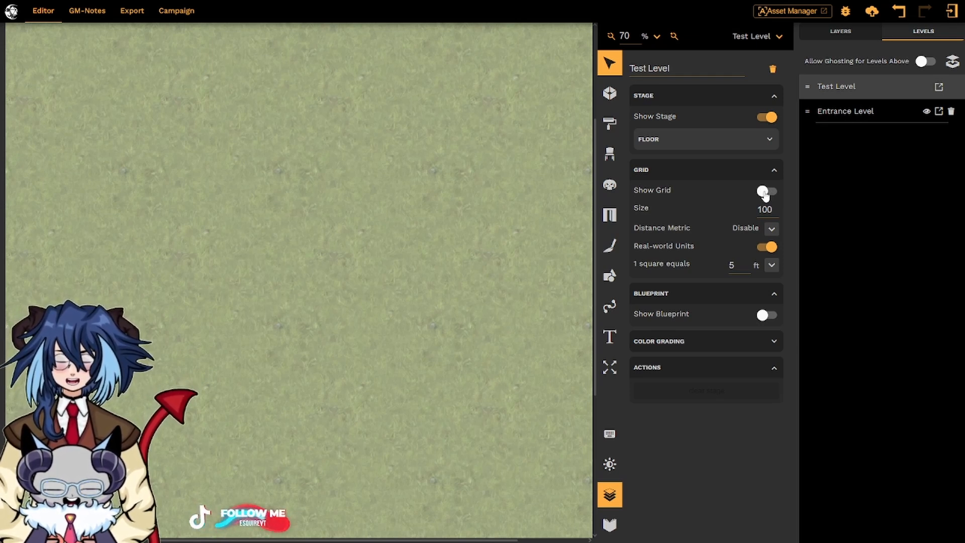
click(764, 192)
click(773, 209)
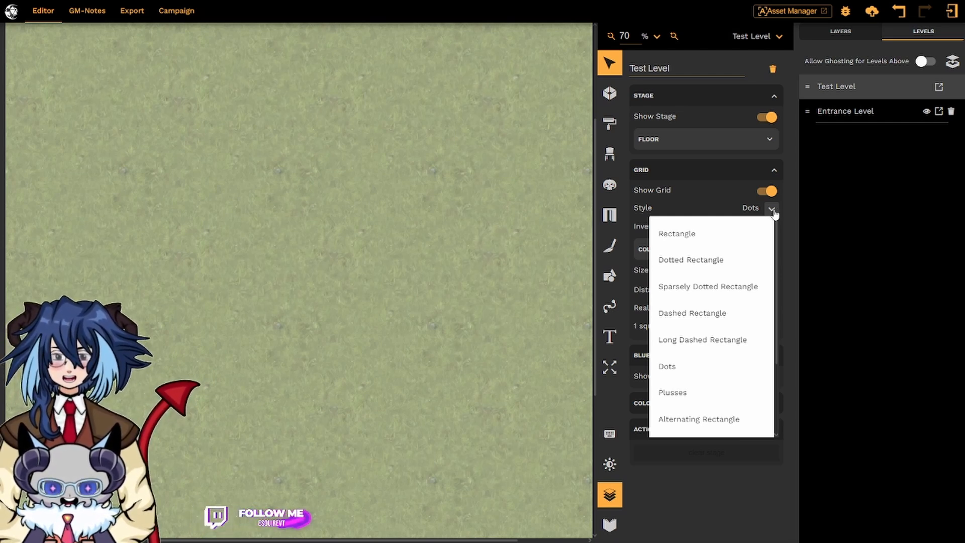
click(723, 260)
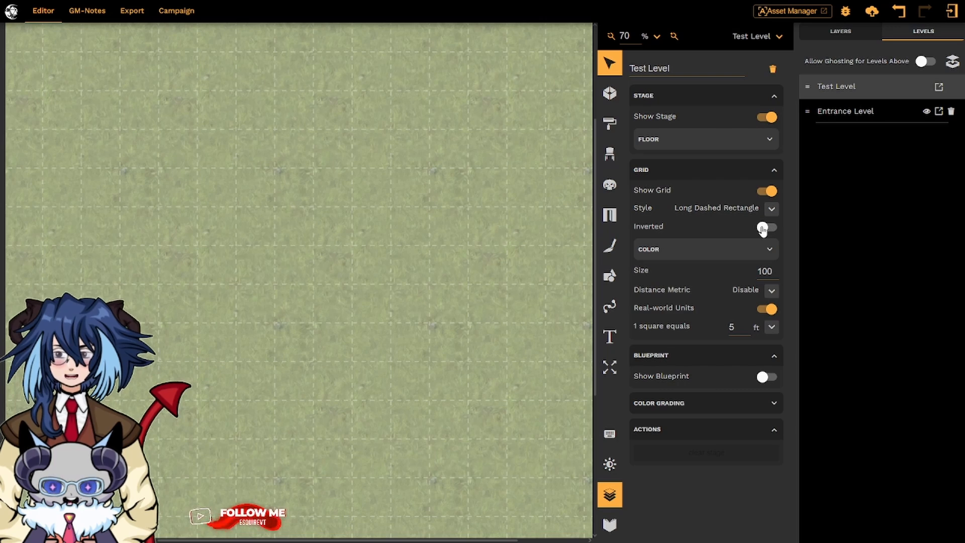
click(761, 229)
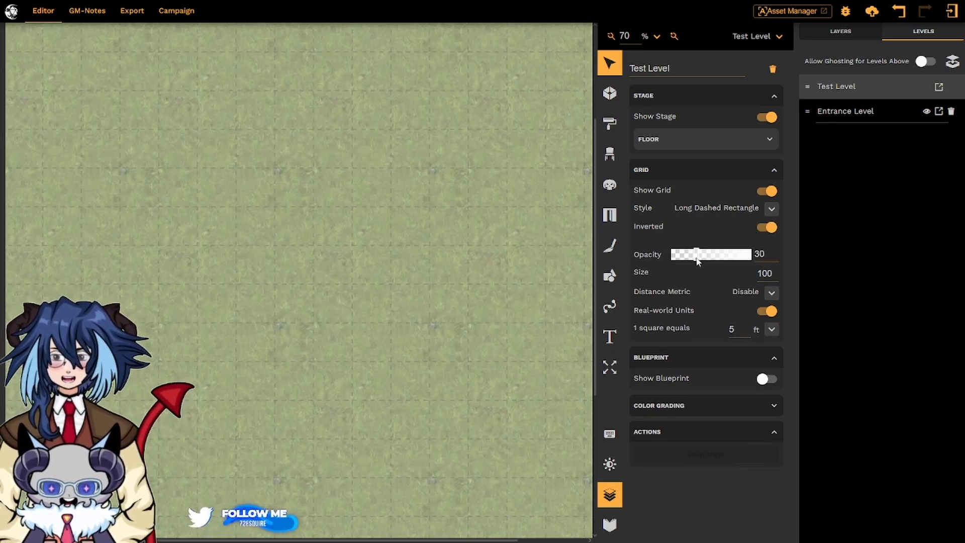
drag(696, 255, 744, 255)
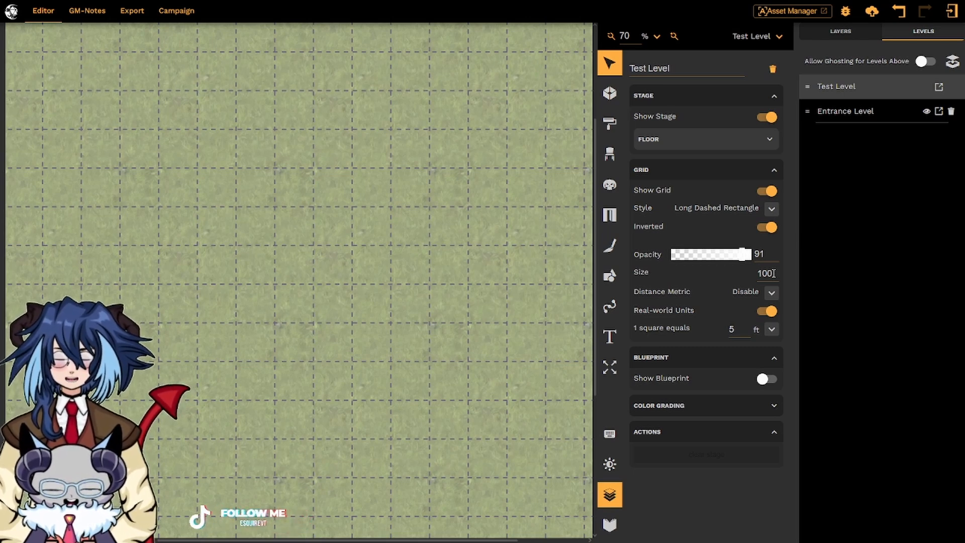
Set the Test Level's grid size to 200
double_click(766, 273)
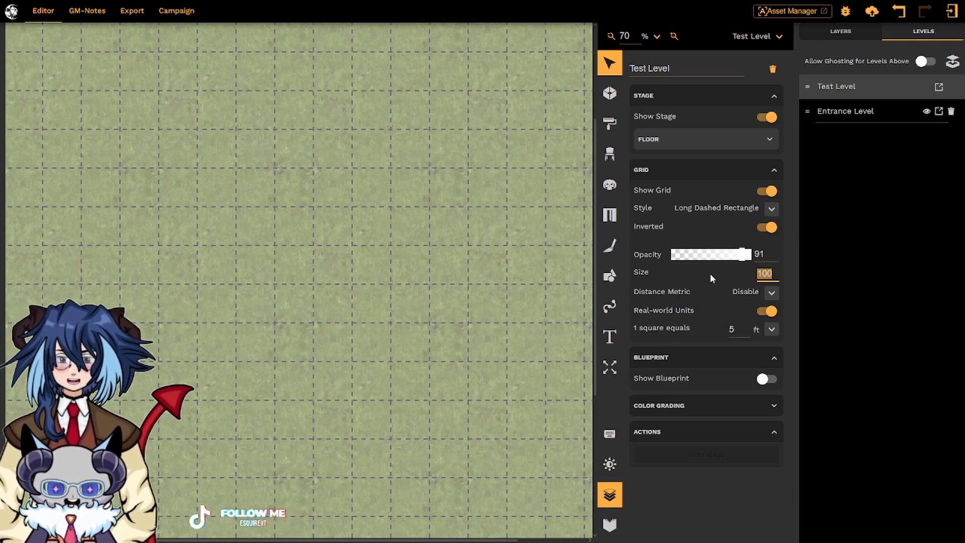
text(200)
key(Return)
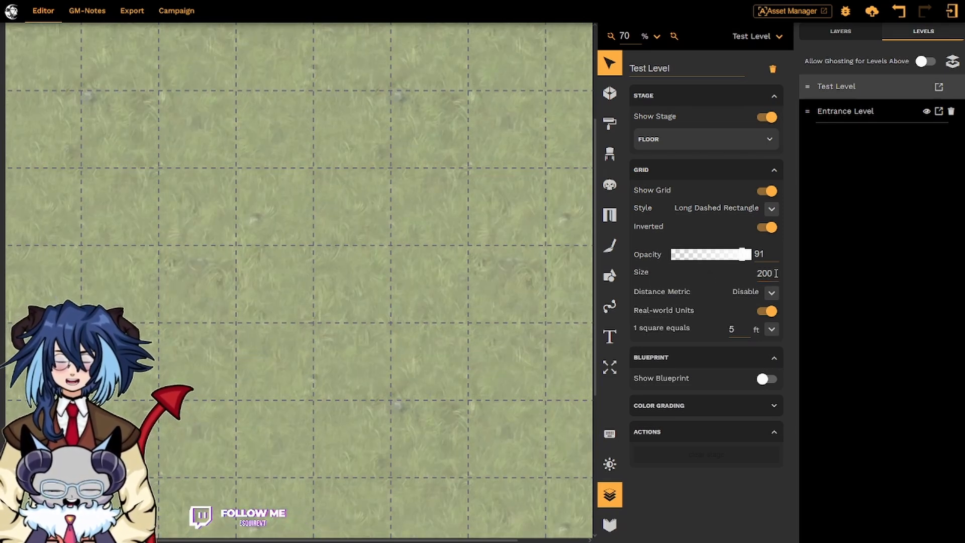
View the grid's distance metric choices, and switch real-world units off and on again
click(773, 297)
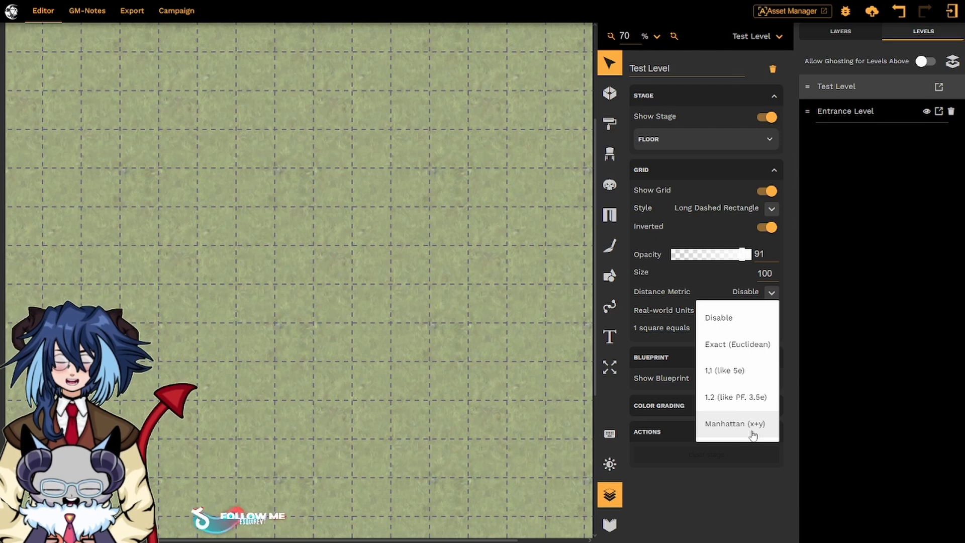
click(769, 314)
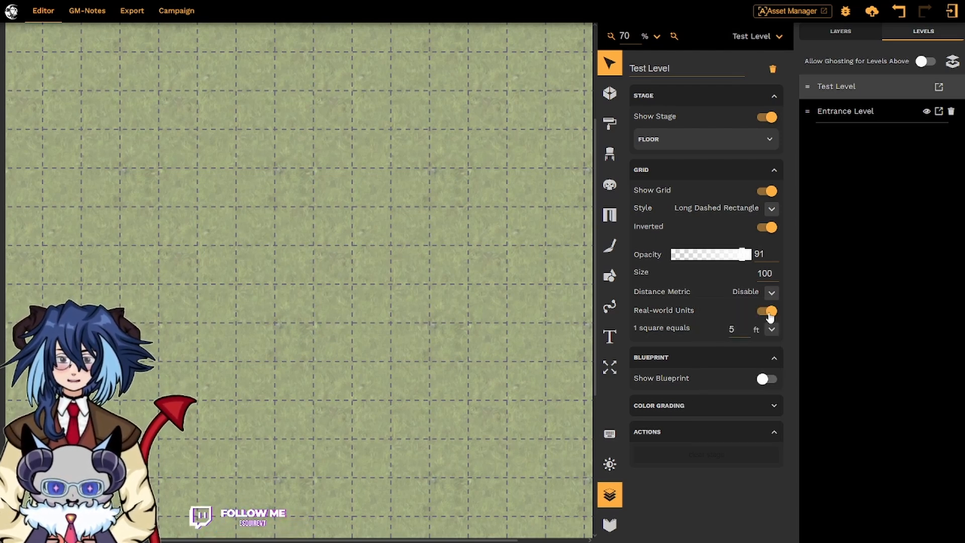
click(768, 312)
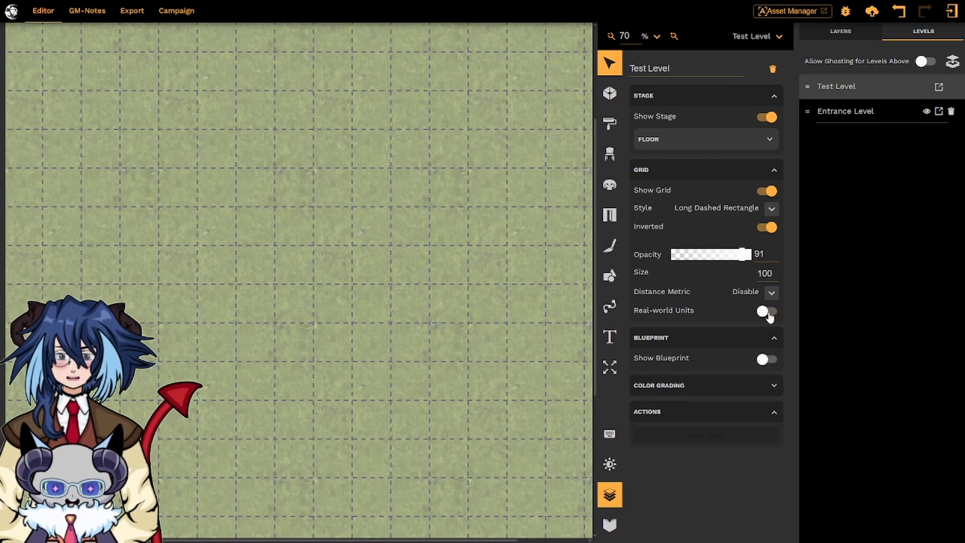
click(768, 312)
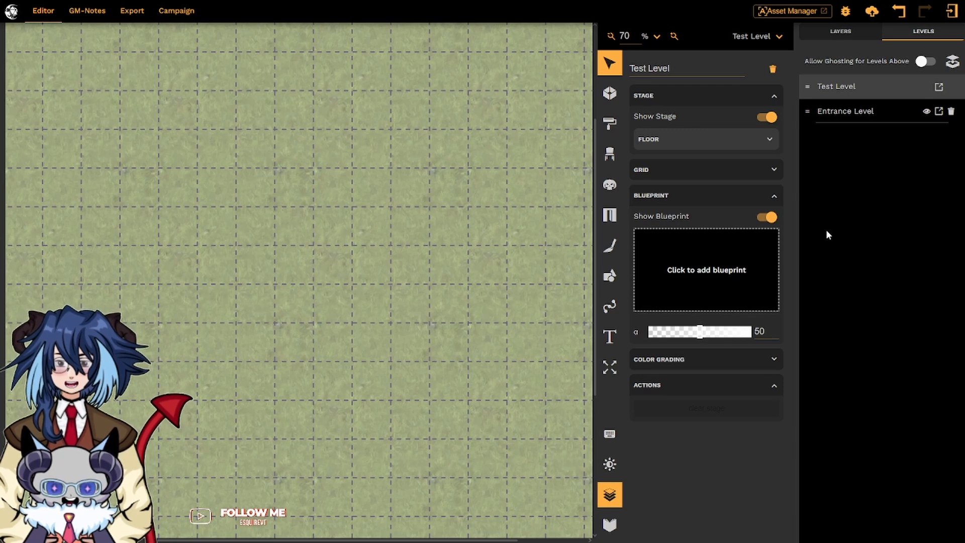
Enable color grading on the Test Level and apply the Summer Action film color filter
click(768, 200)
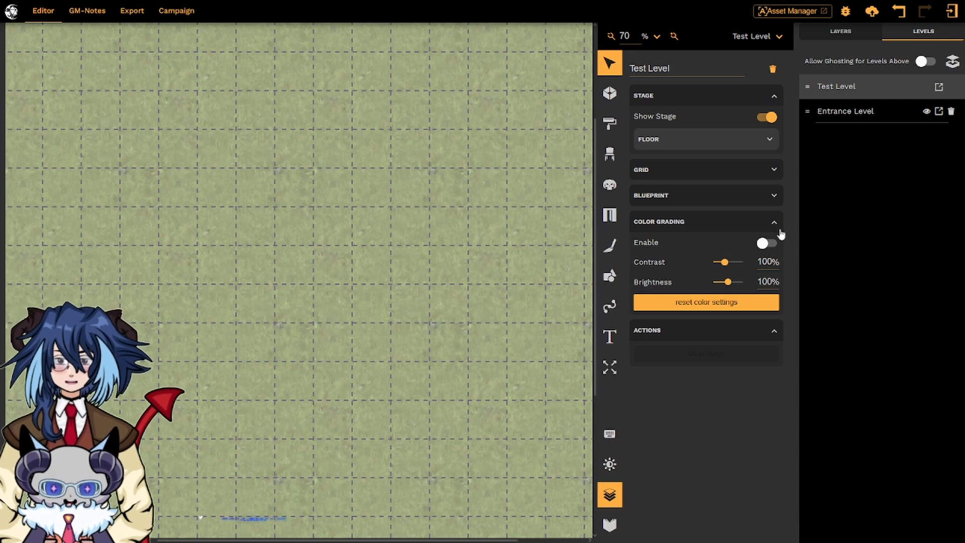
click(767, 243)
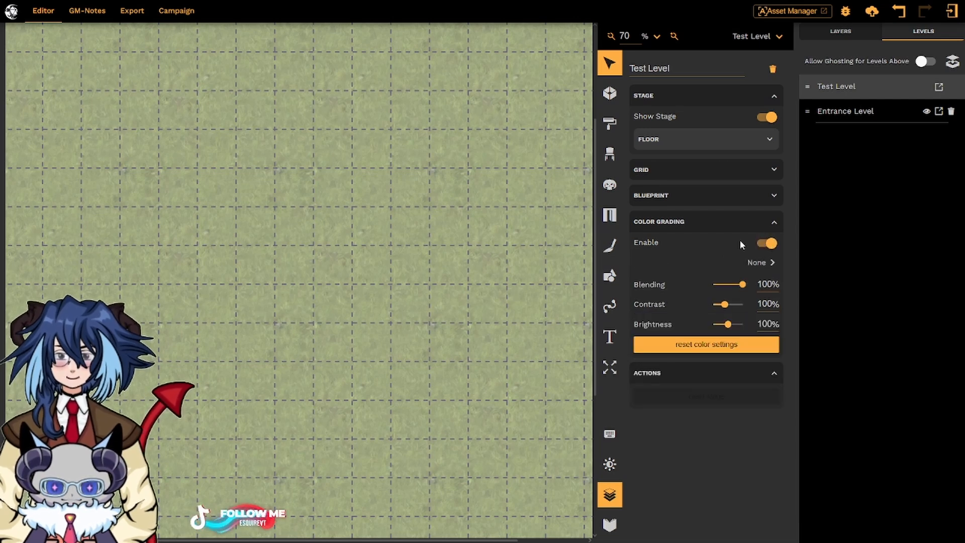
click(762, 262)
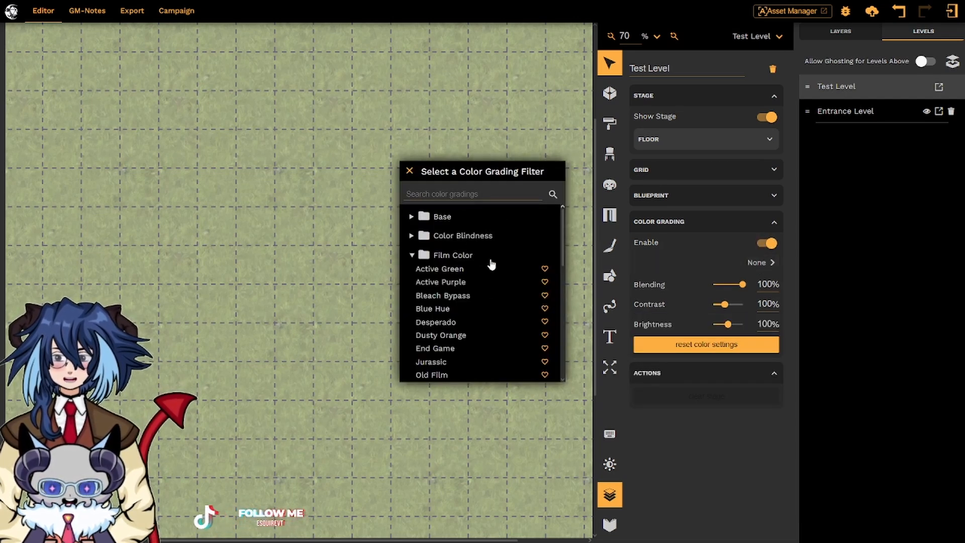
scroll(493, 296, down, 3)
scroll(494, 301, down, 5)
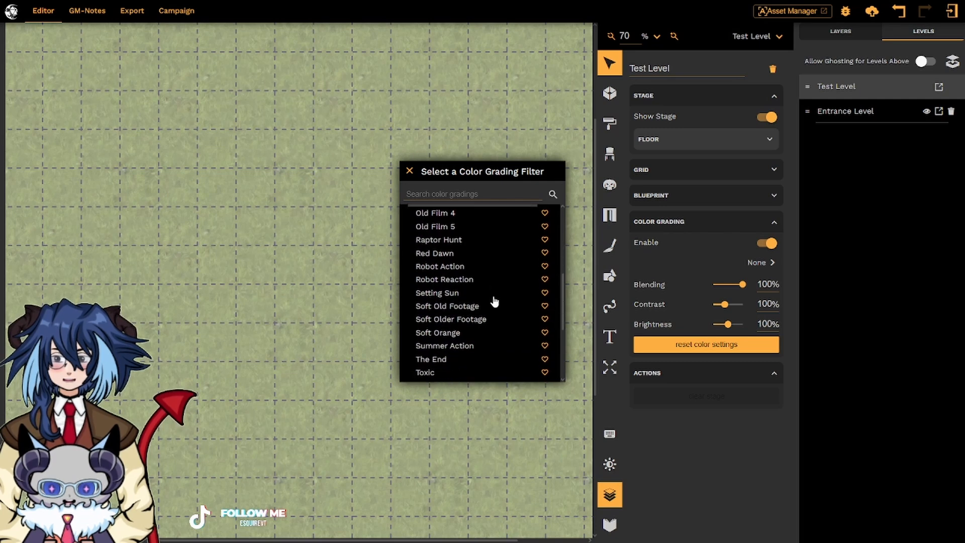
scroll(495, 281, up, 2)
scroll(496, 246, down, 1)
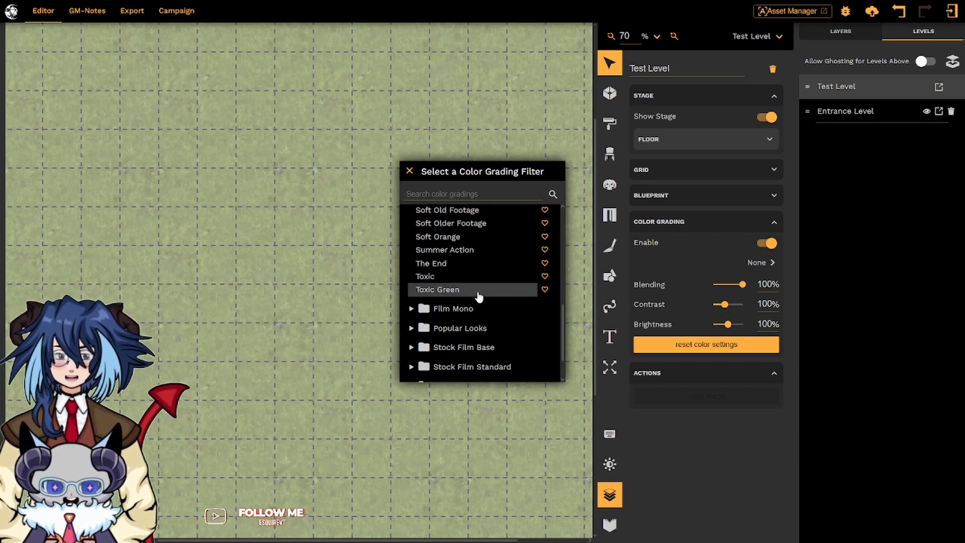
click(487, 252)
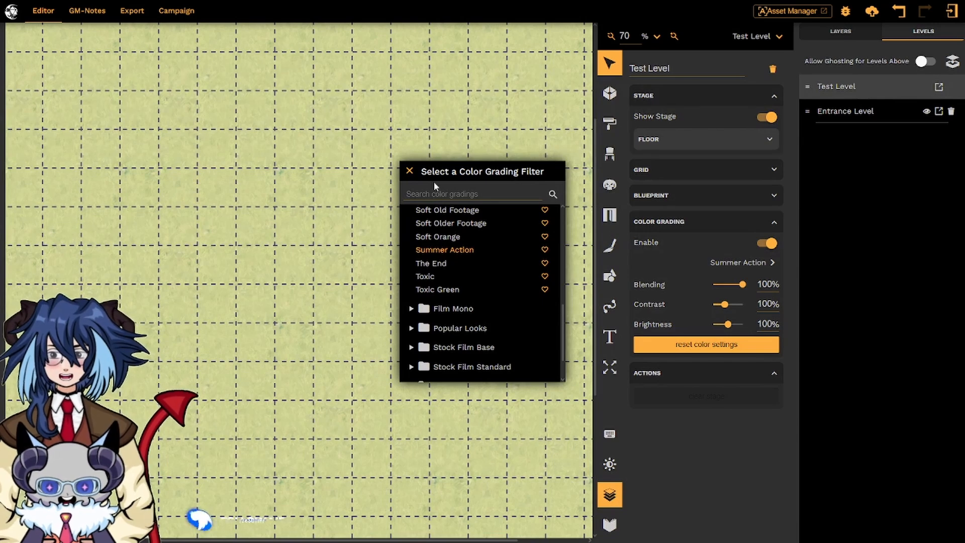
click(410, 171)
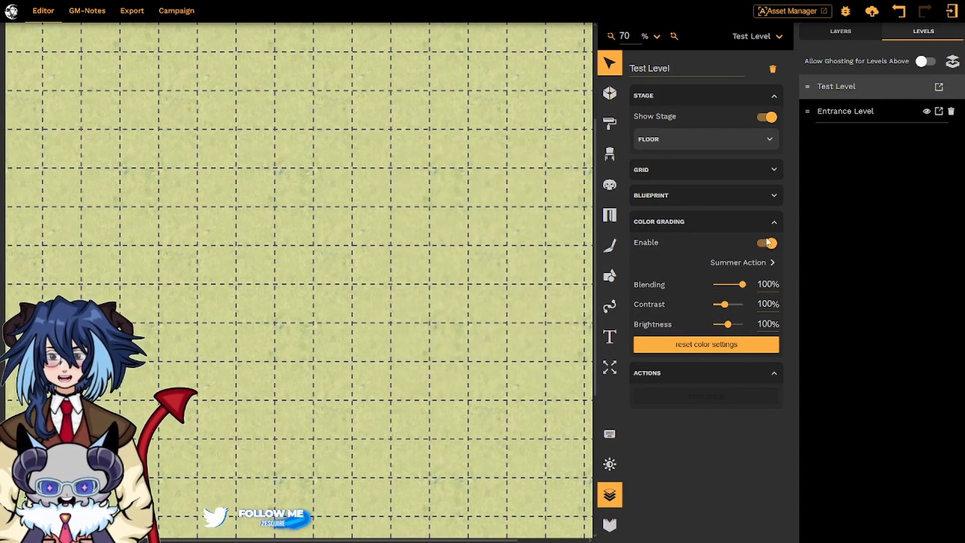
Try the filter's blending and brightness adjustments, and disable color grading with its color settings reset
click(742, 285)
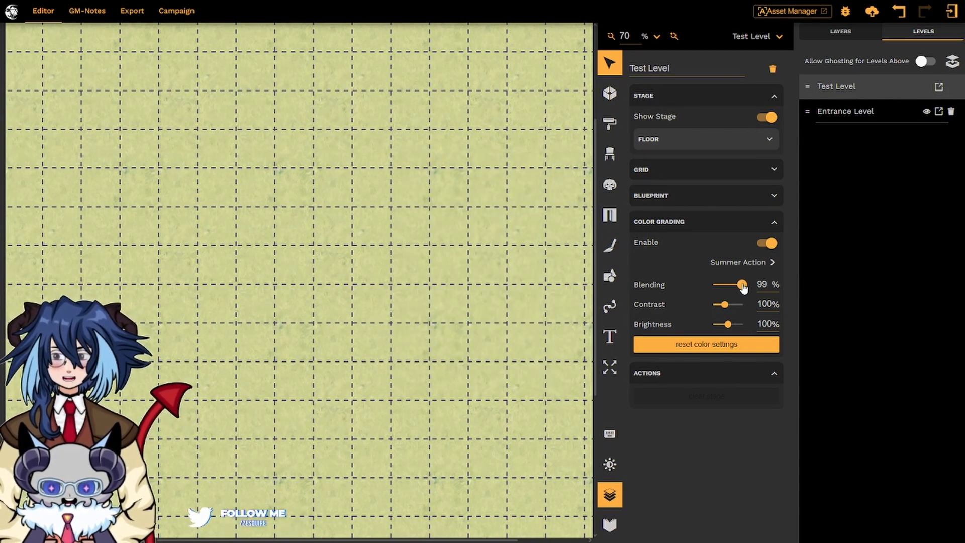
drag(742, 285, 728, 304)
drag(728, 325, 724, 323)
click(766, 244)
click(709, 303)
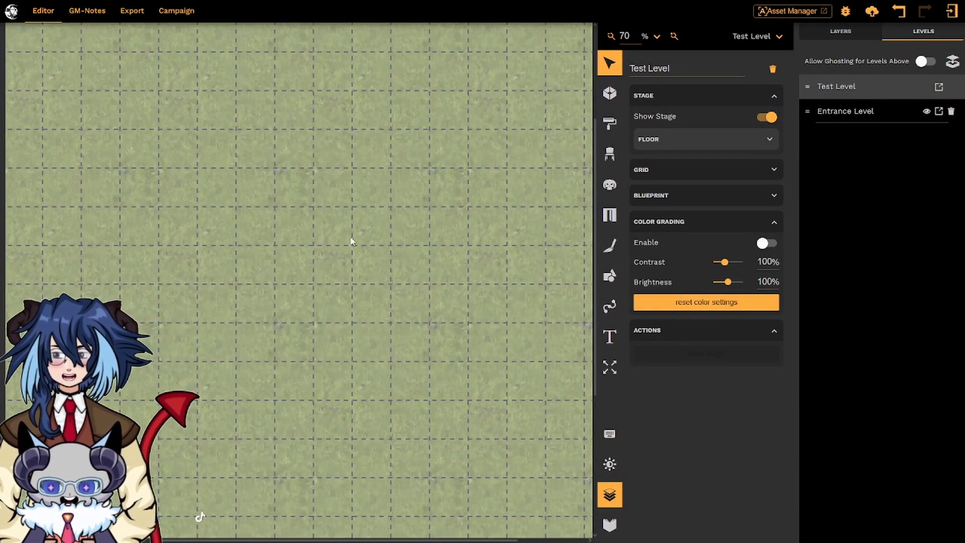
click(775, 222)
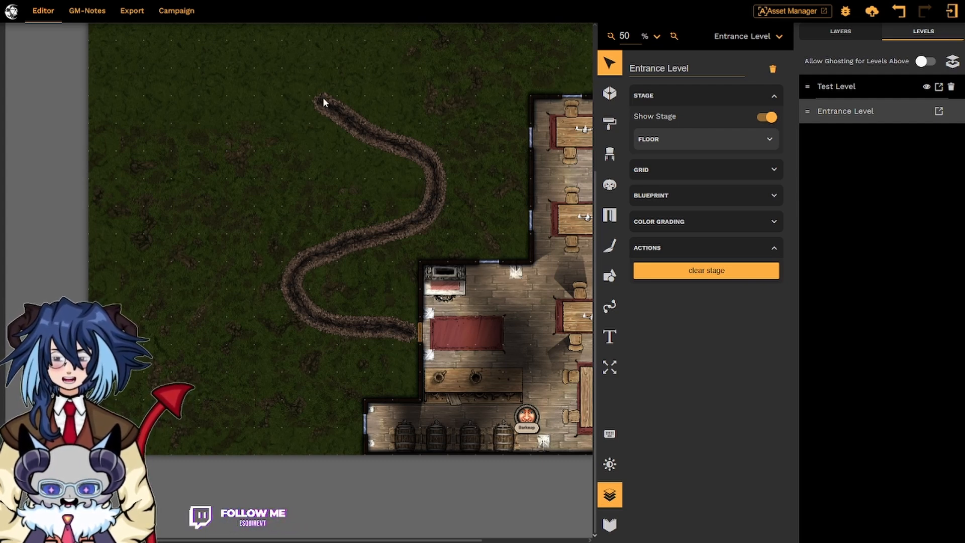
Clear the Entrance Level stage of its path and undo the clearing
click(710, 274)
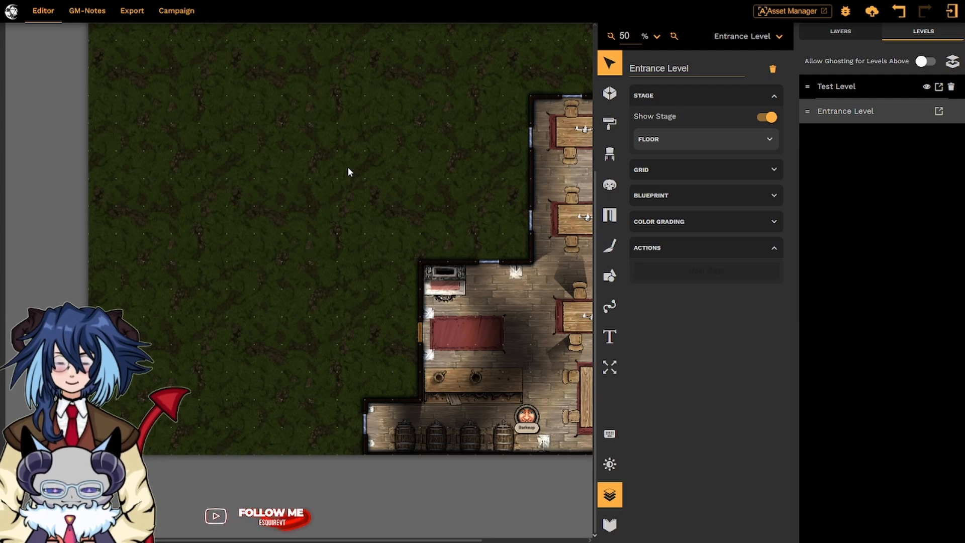
key(ctrl+z)
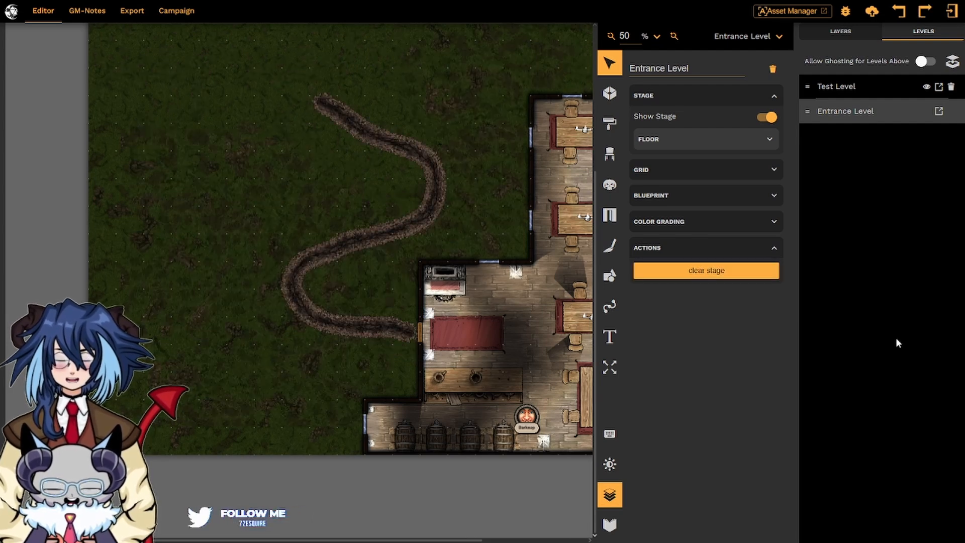